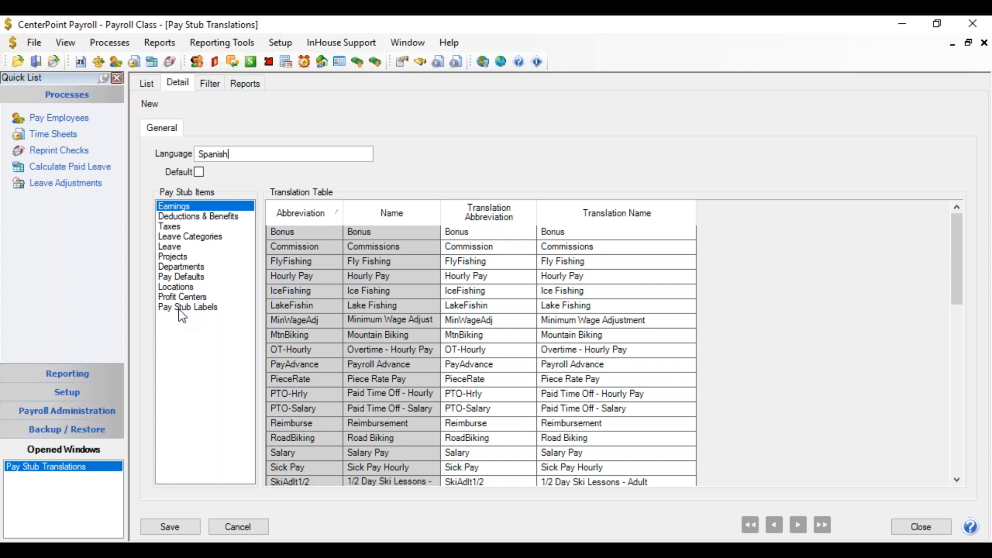
- Review the Spanish translation tables for the pay stub labels, profit centers and earnings
click(181, 310)
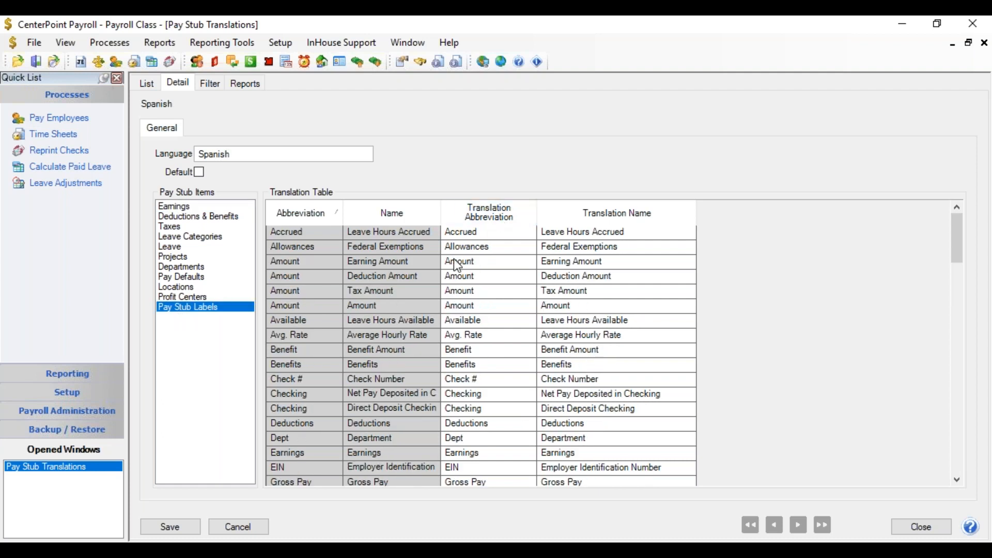
click(194, 297)
click(182, 208)
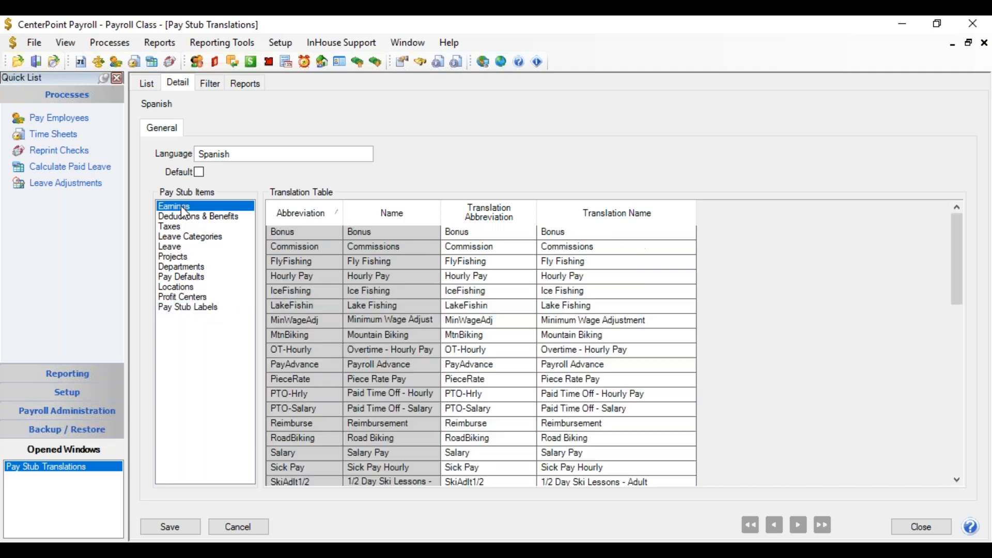
click(468, 233)
click(449, 249)
click(188, 529)
- Open the Commissions earning record from the payroll setup, save it, and return to the Spanish pay stub translations
click(292, 43)
mouse_move(306, 187)
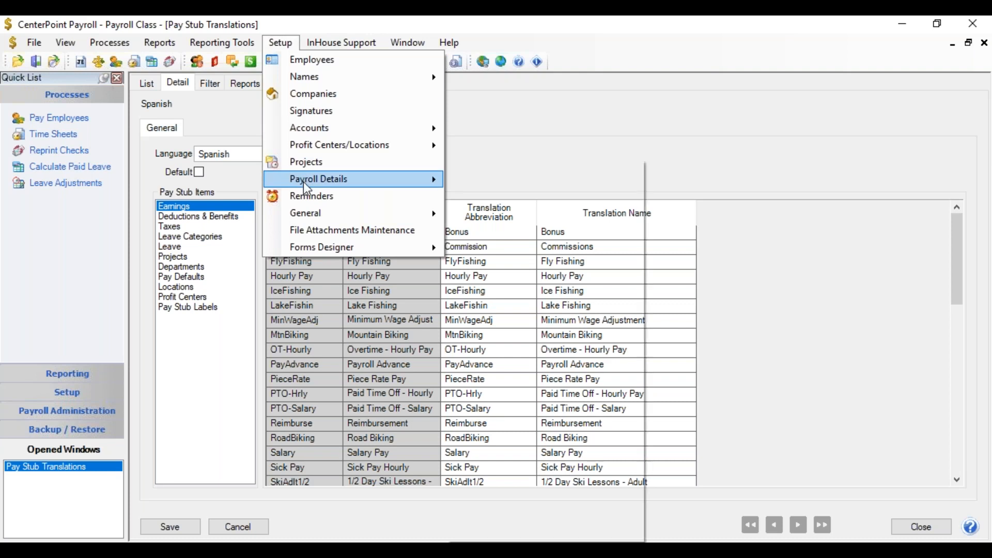
click(485, 222)
click(223, 180)
click(184, 86)
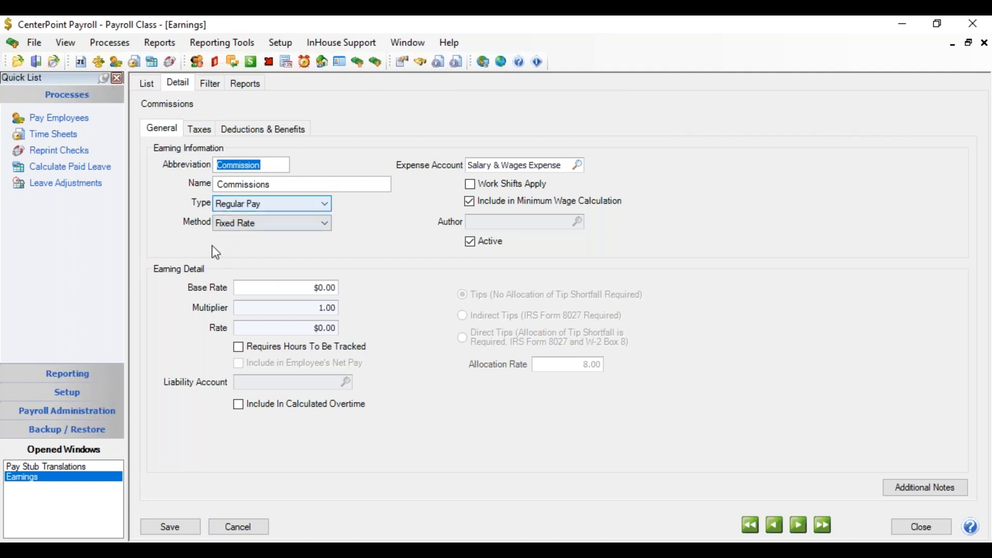
click(173, 527)
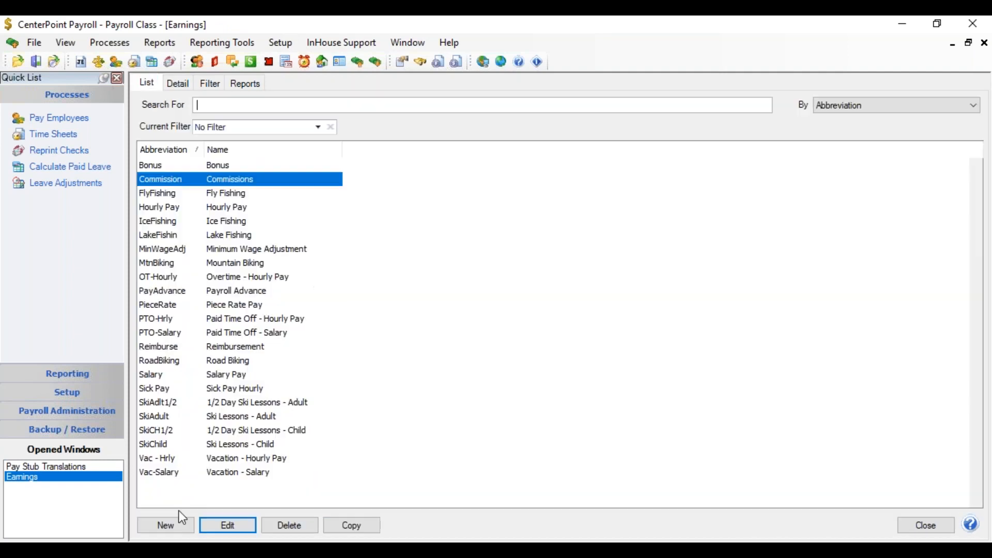
click(73, 467)
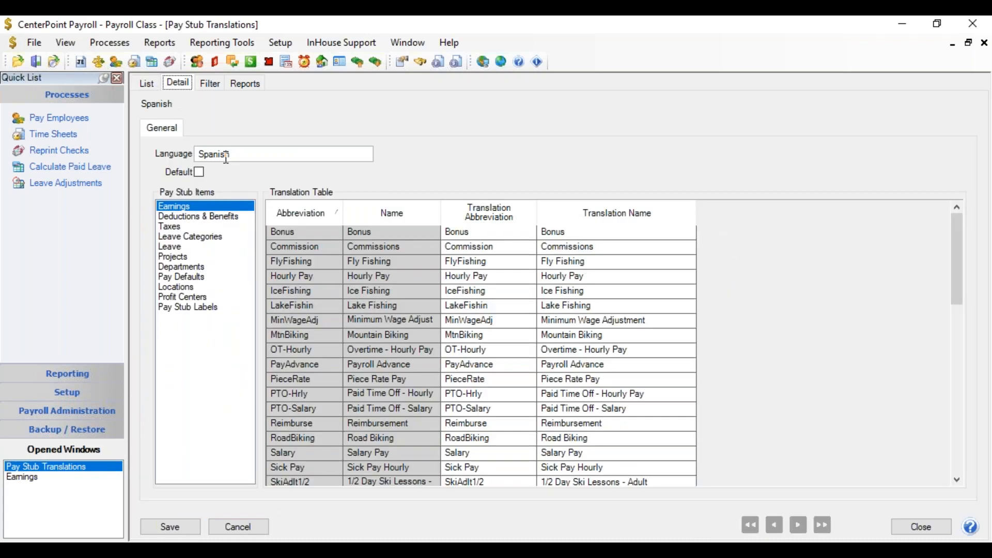
- Try making Spanish the default language, accepting the loss of custom translations, and remove the default setting again
click(200, 172)
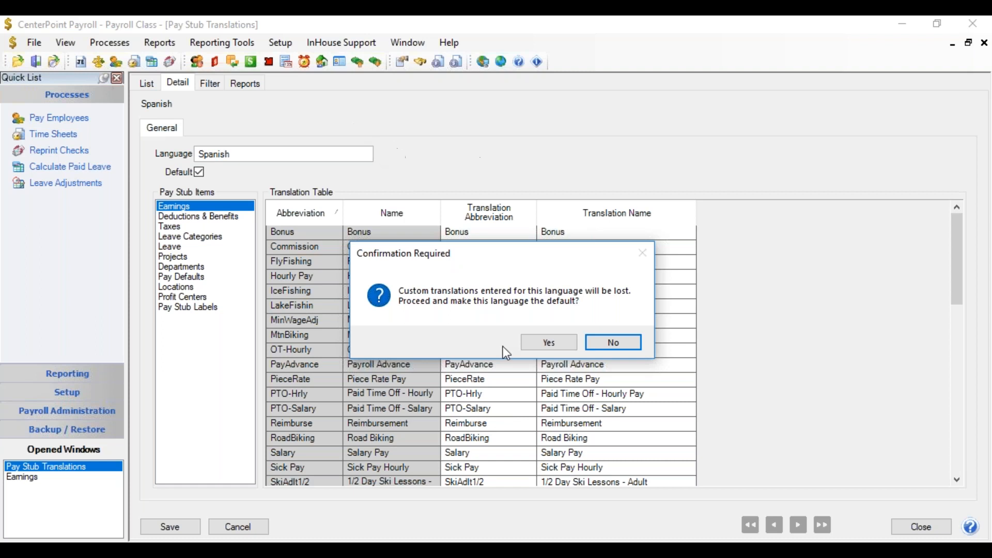
click(549, 343)
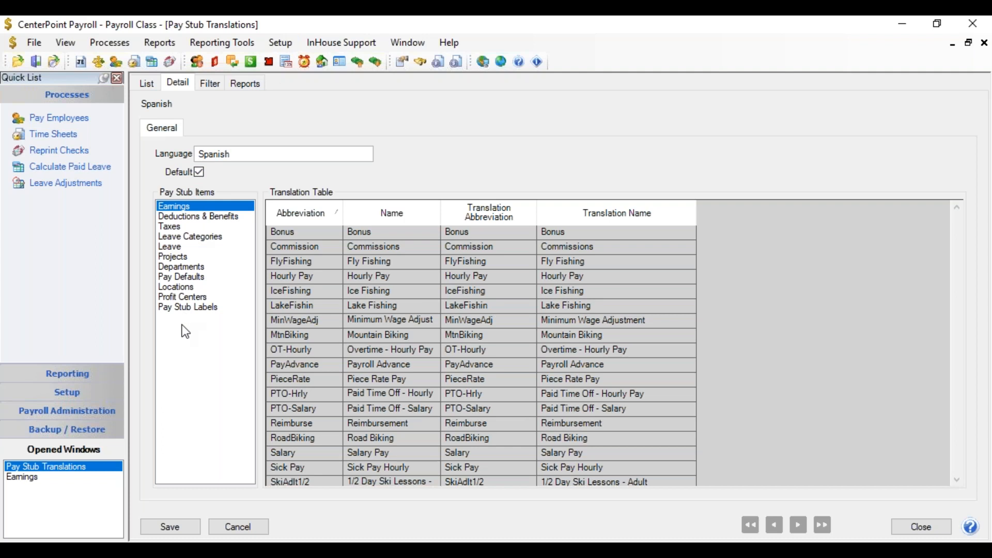
click(201, 173)
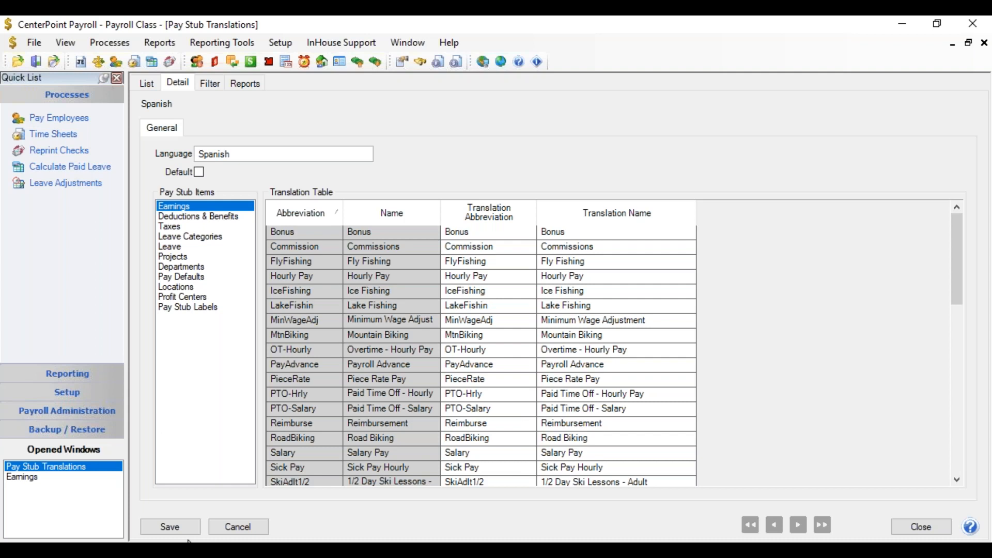
- Check the Projects and Departments translations, save the Spanish language record, and close the Pay Stub Translations and Earnings windows
click(188, 257)
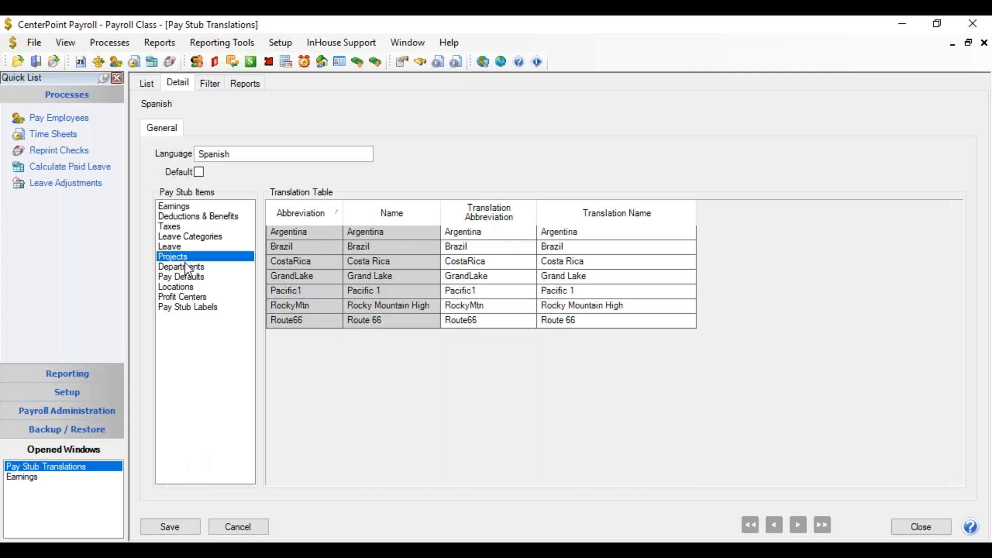
click(187, 267)
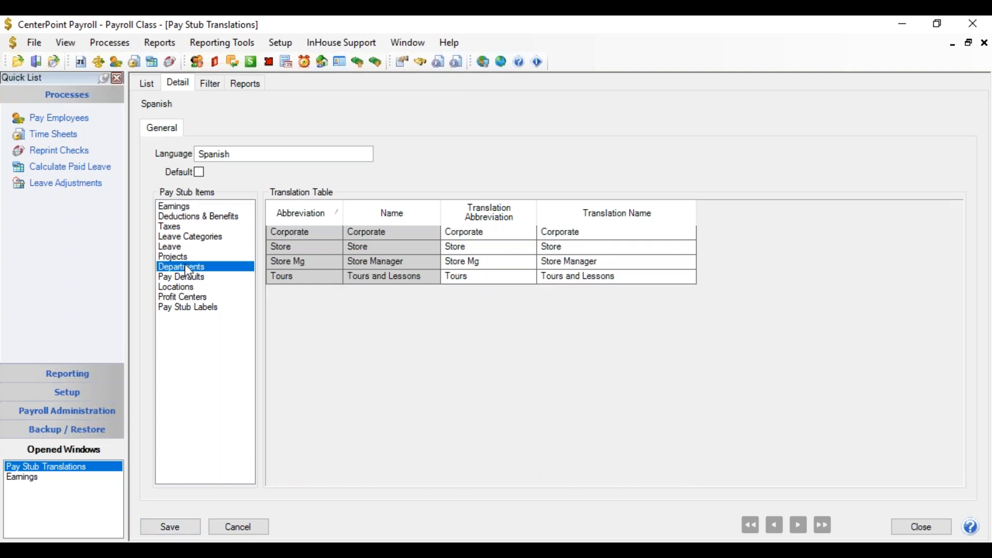
click(172, 528)
click(925, 526)
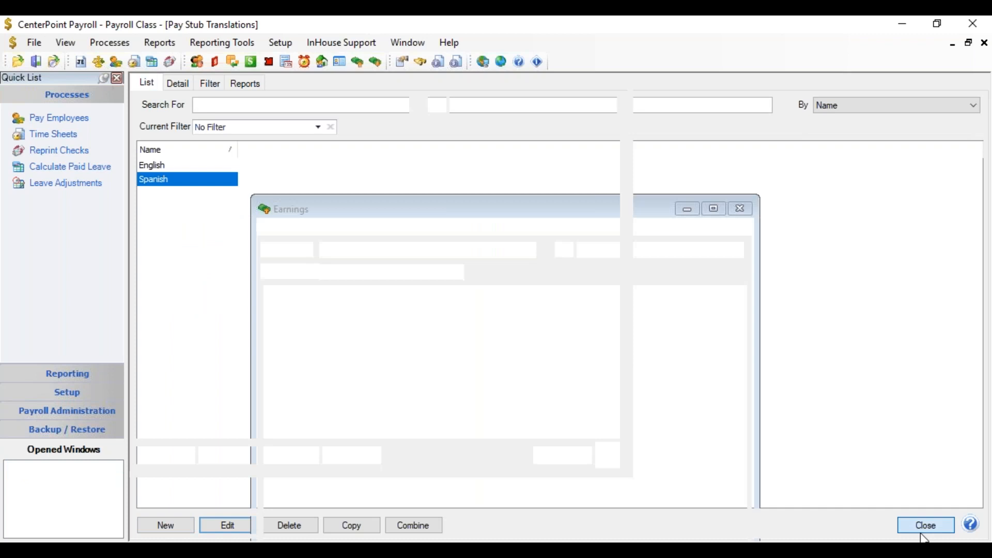
click(916, 526)
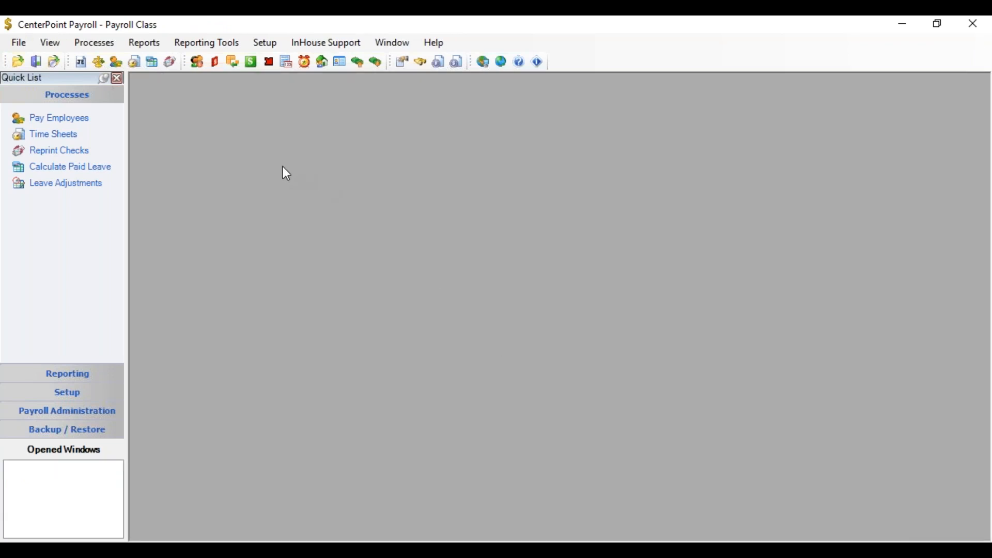
- Set the bilingual check stub to Spanish in the payroll details of the first listed employee and save the record
click(278, 45)
click(274, 58)
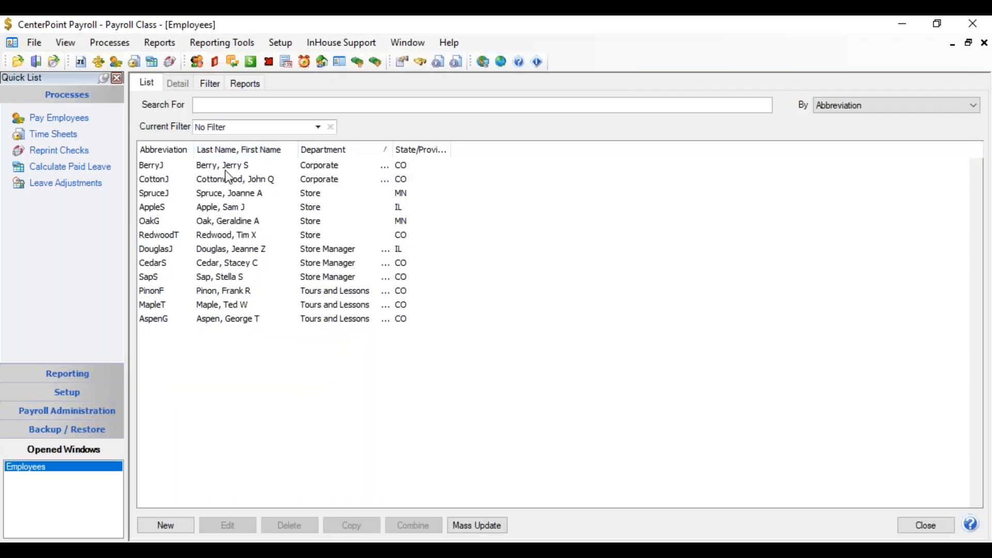
double_click(225, 165)
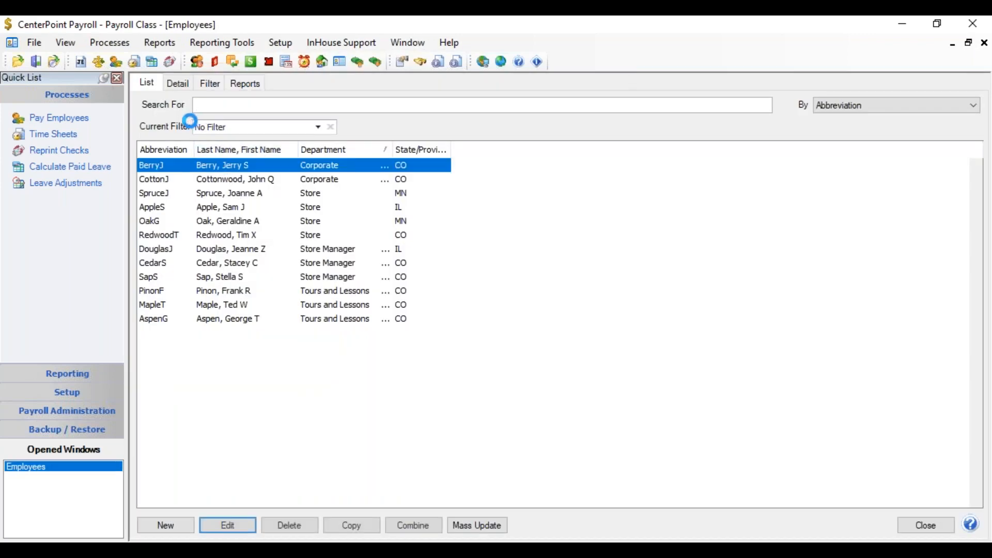
click(178, 84)
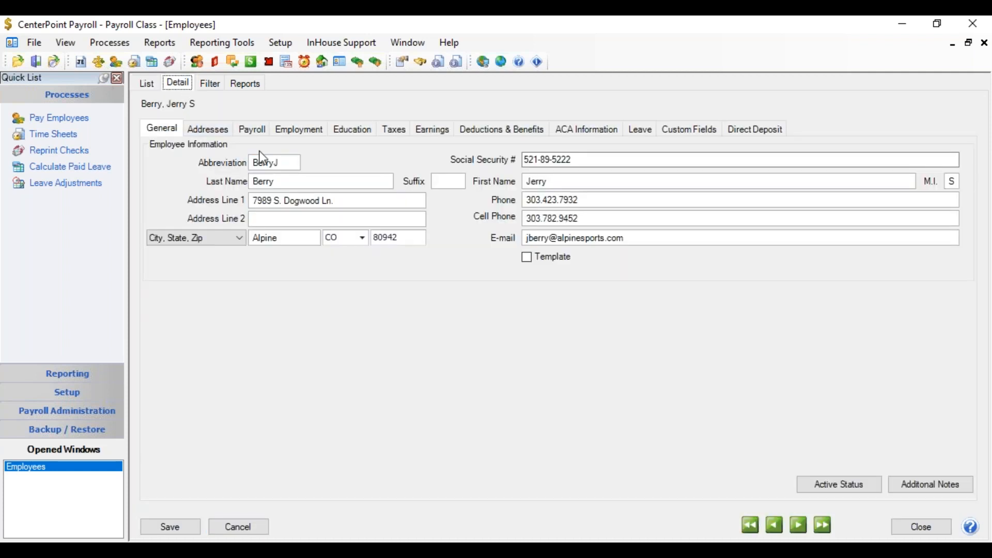
click(254, 131)
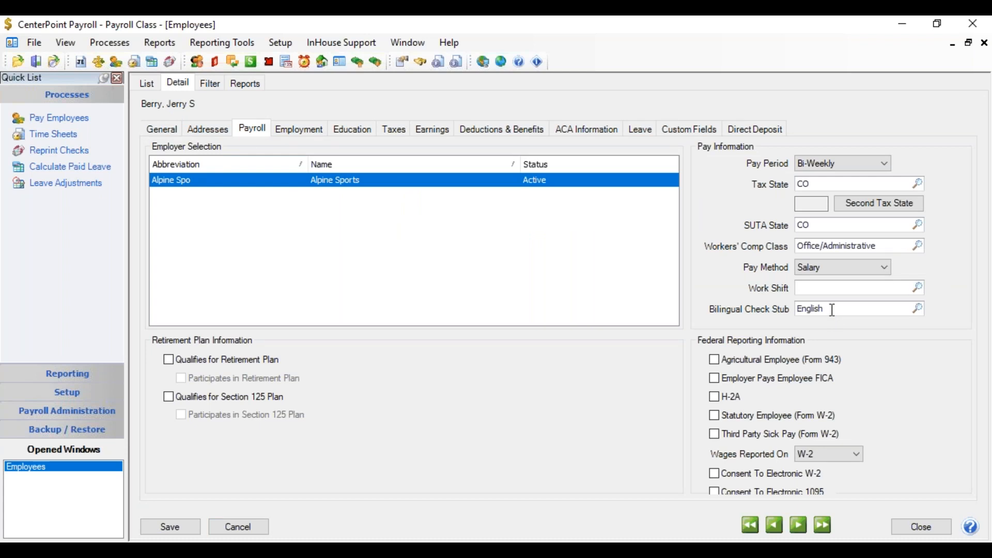
click(919, 309)
click(304, 240)
double_click(303, 240)
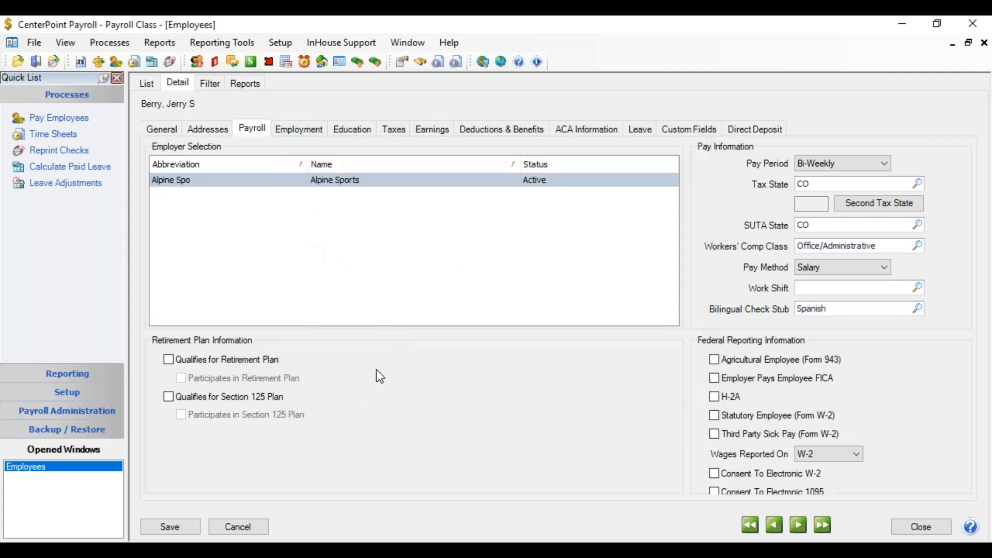
click(181, 527)
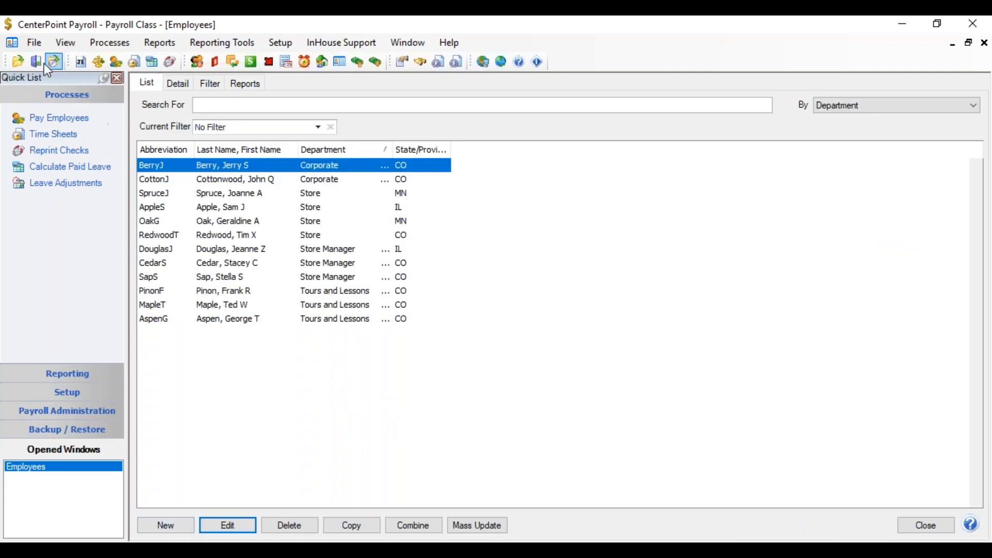
- In the payroll check printing preferences at database level, set Bilingual Stubs to Yes with English and save
click(38, 42)
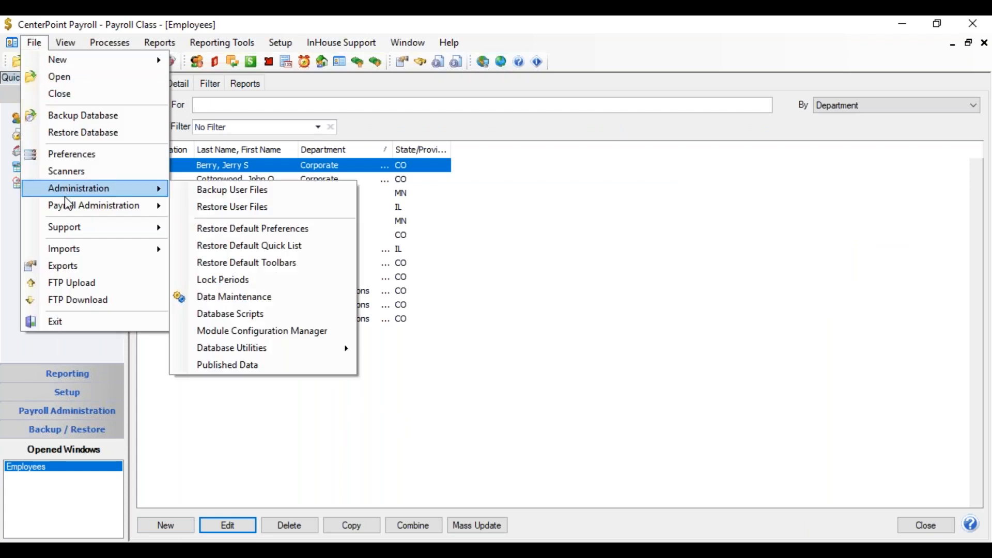
click(80, 156)
click(209, 426)
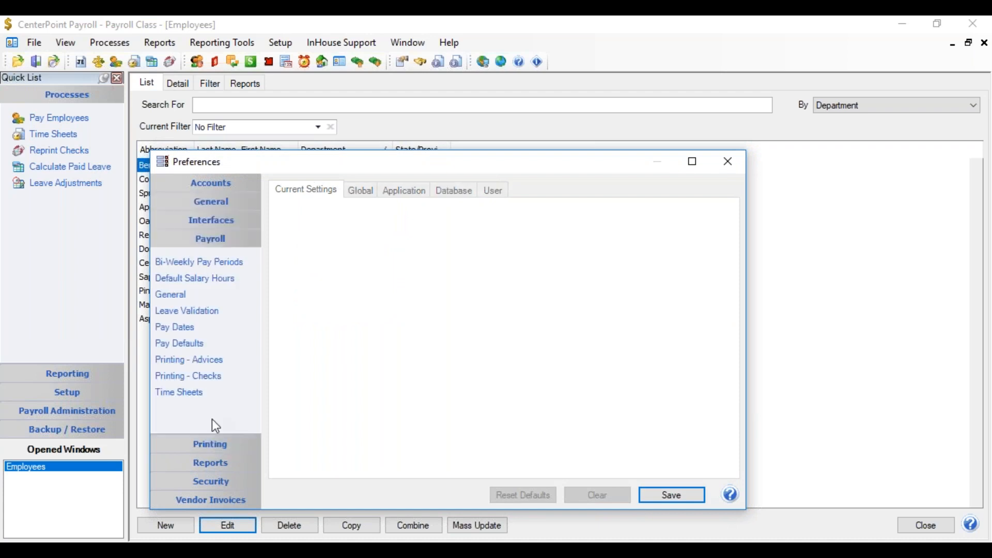
click(191, 378)
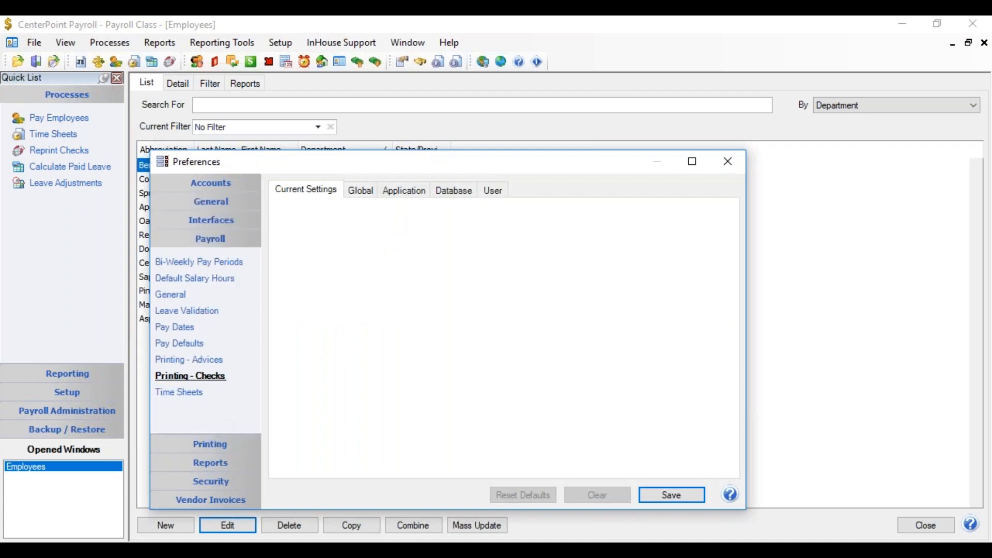
click(457, 199)
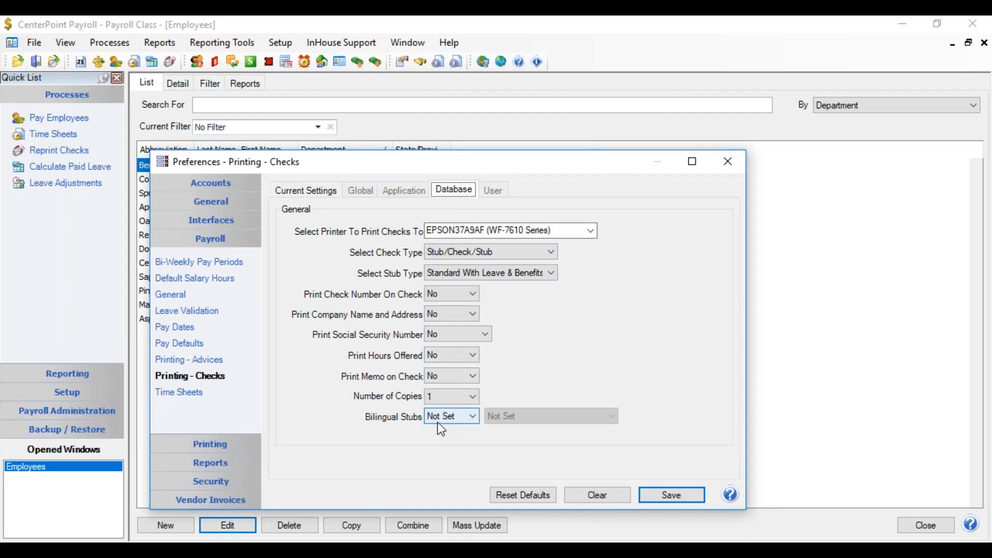
click(470, 420)
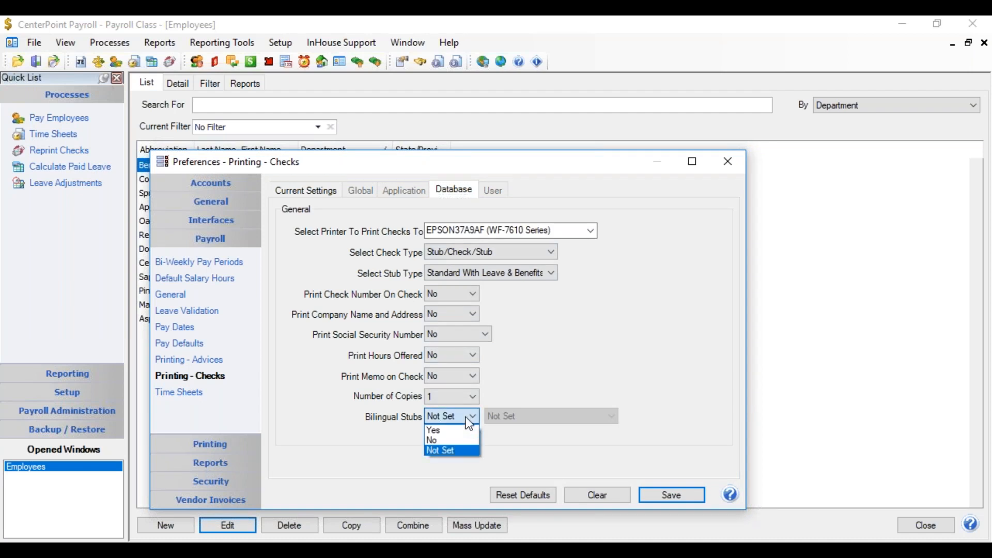
click(452, 432)
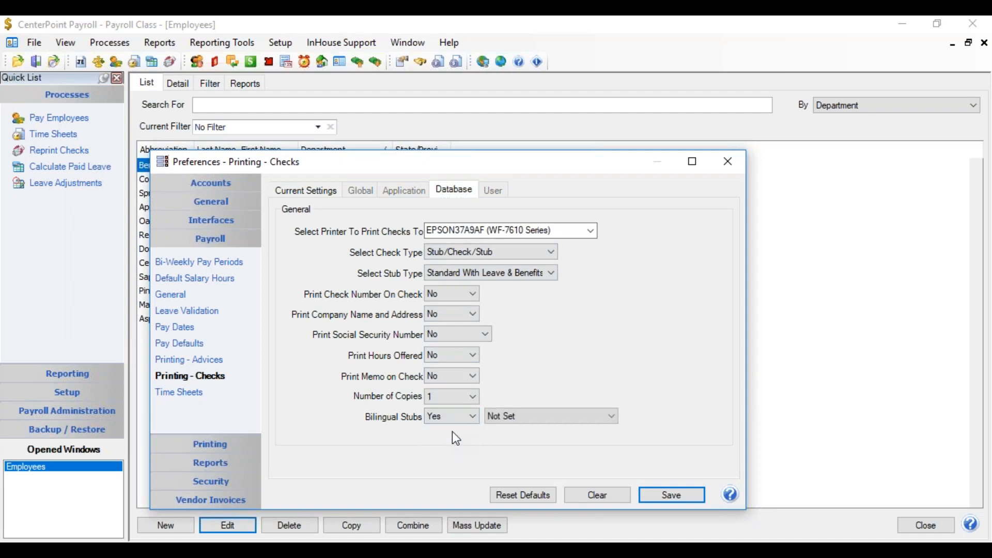
click(612, 420)
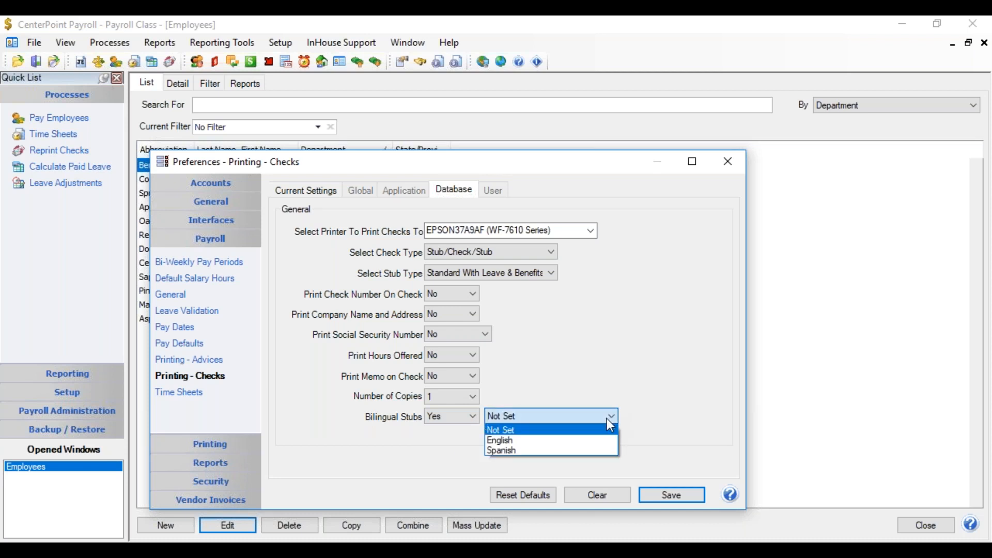
click(595, 442)
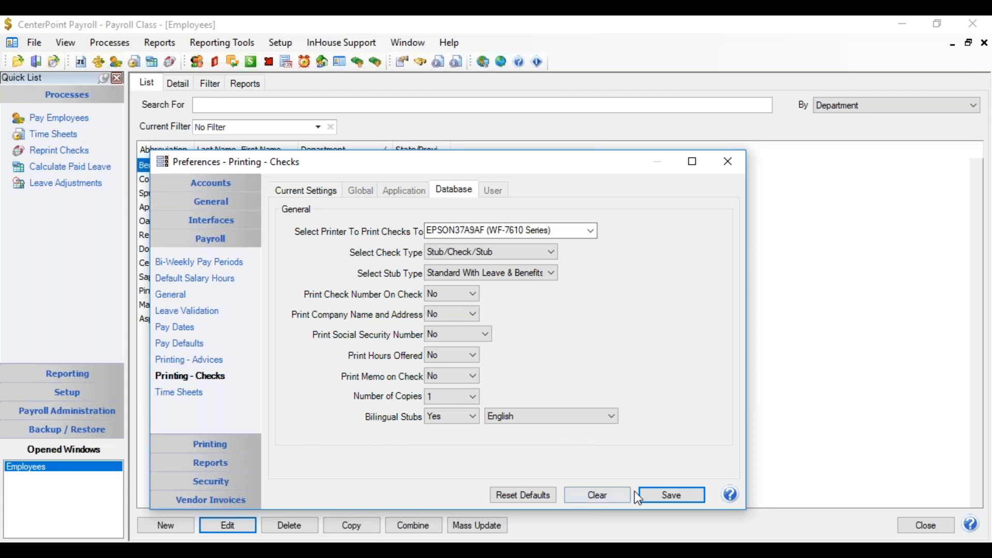
click(672, 502)
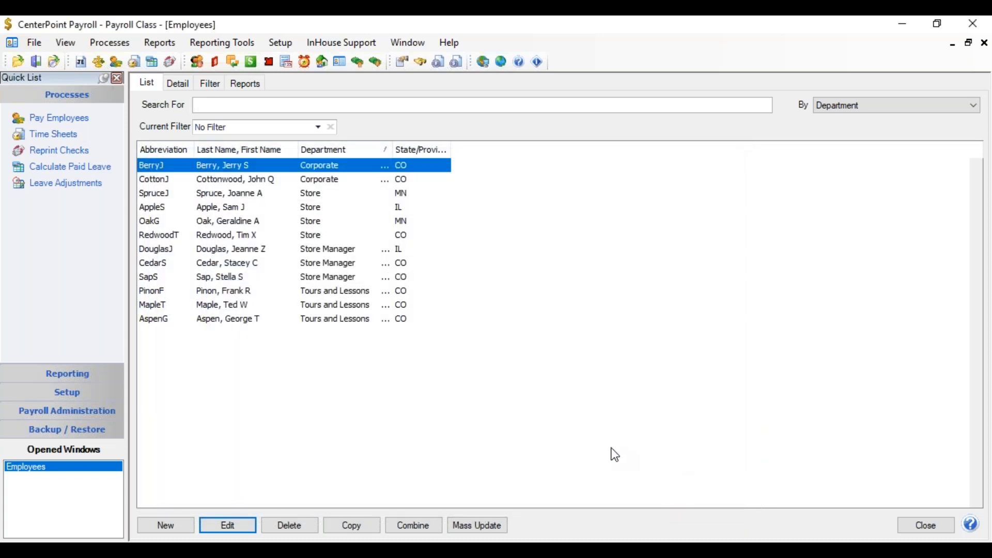